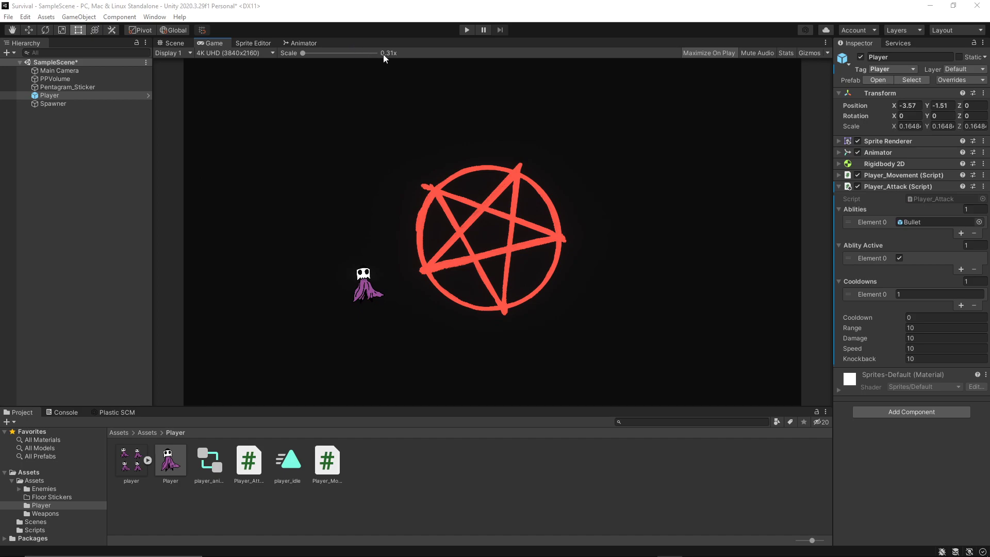
Open the Blob folder inside the Enemies assets and inspect the Blob prefab
{"action": "left_click_drag", "start_coordinate": [303, 53], "coordinate": [244, 67]}
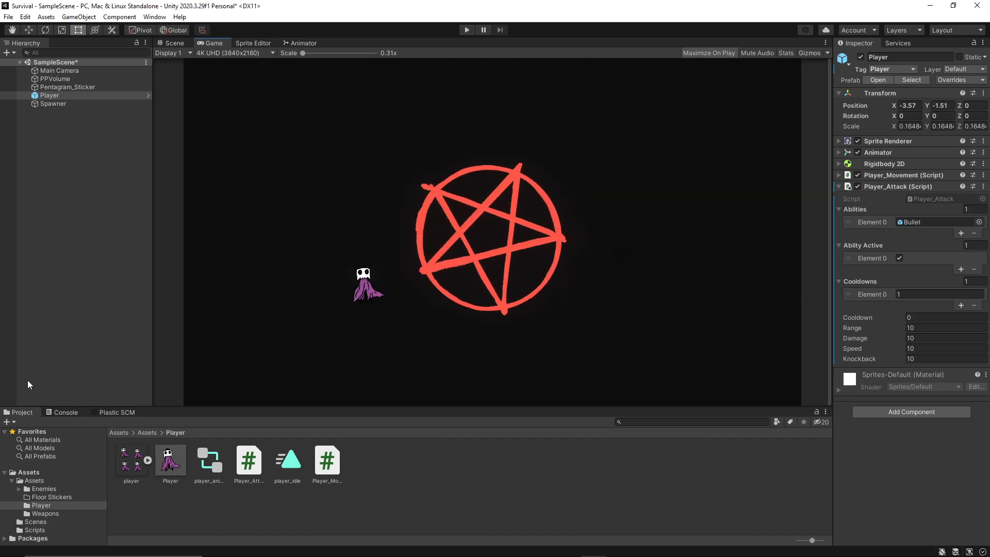
{"action": "left_click", "coordinate": [42, 488]}
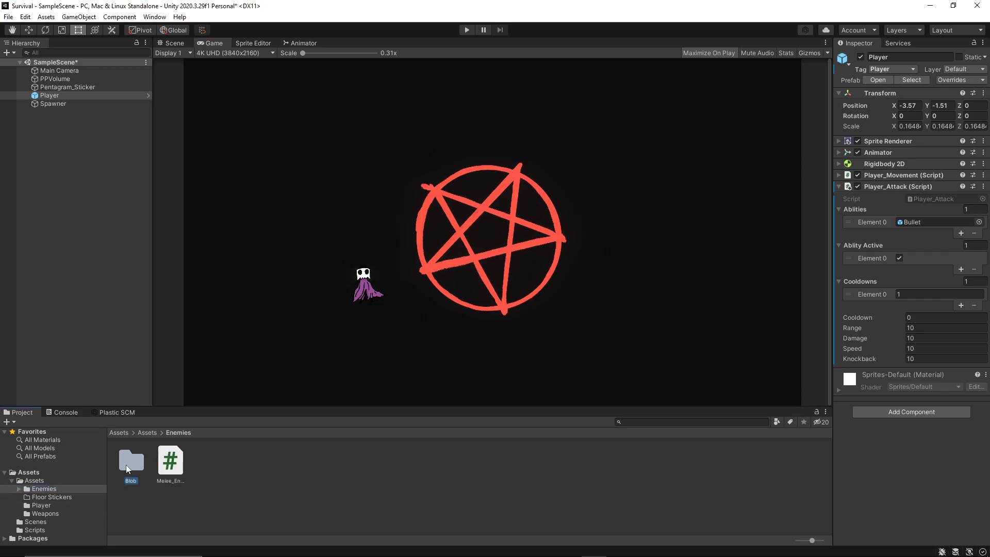
{"action": "double_click", "coordinate": [128, 461]}
{"action": "left_click", "coordinate": [170, 460]}
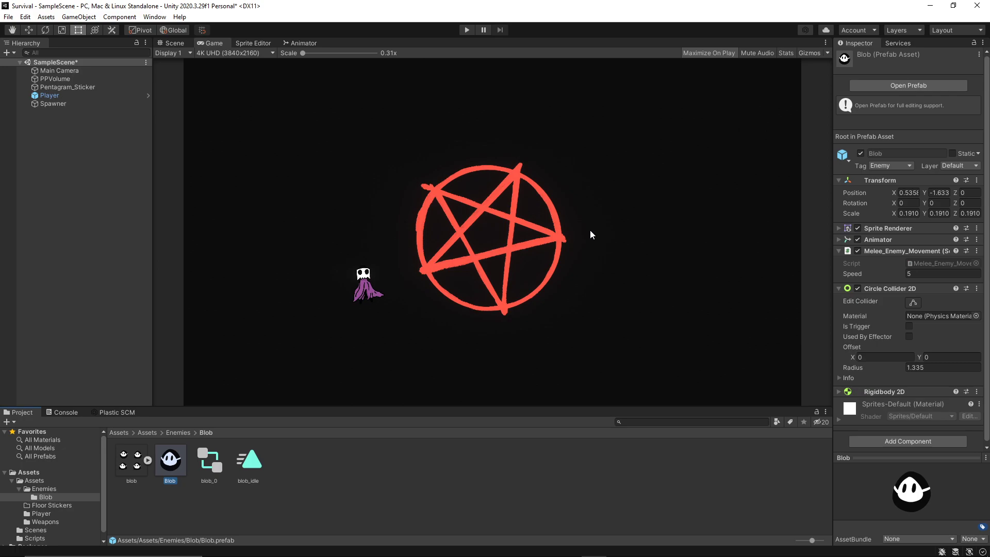
Run the game and steer the player around the pentagram arena to test shooting against the blob swarm
{"action": "left_click", "coordinate": [467, 30]}
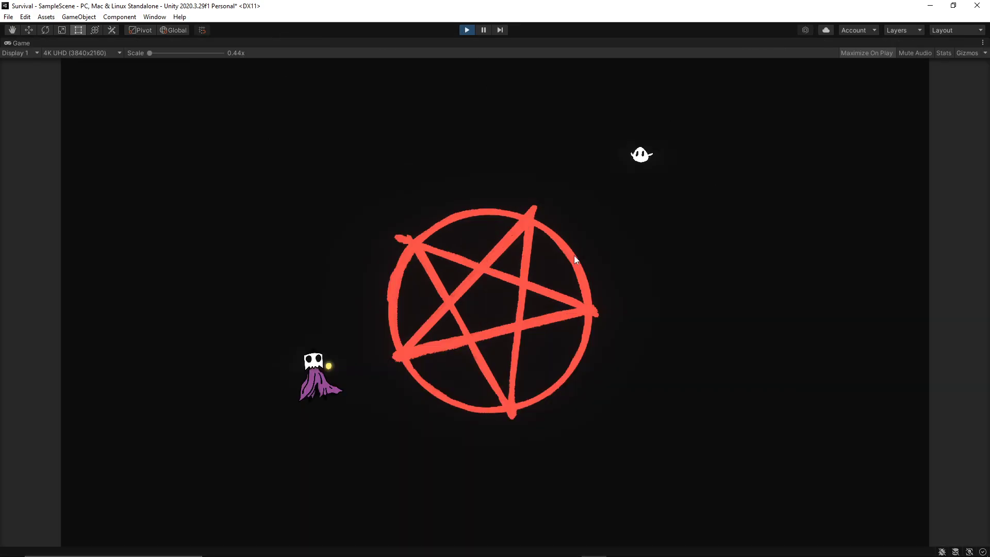
{"action": "key", "text": "a"}
{"action": "key", "text": "w"}
{"action": "key", "text": "d"}
{"action": "key", "text": "w"}
{"action": "key", "text": "s"}
{"action": "key", "text": "d"}
{"action": "key", "text": "a"}
{"action": "key", "text": "s"}
{"action": "key", "text": "d"}
{"action": "key", "text": "d"}
{"action": "key", "text": "s"}
{"action": "key", "text": "a"}
{"action": "key", "text": "w"}
{"action": "key", "text": "d"}
{"action": "key", "text": "s"}
{"action": "key", "text": "a"}
{"action": "key", "text": "w"}
{"action": "key", "text": "s"}
{"action": "key", "text": "d"}
{"action": "key", "text": "w"}
{"action": "key", "text": "w"}
{"action": "key", "text": "w+d"}
{"action": "key", "text": "d"}
{"action": "key", "text": "d+s"}
{"action": "key", "text": "s"}
{"action": "key", "text": "a+s"}
{"action": "key", "text": "a"}
{"action": "key", "text": "a+w"}
{"action": "key", "text": "w+d"}
{"action": "key", "text": "w+d"}
{"action": "key", "text": "d"}
{"action": "key", "text": "d+s"}
{"action": "key", "text": "s"}
{"action": "key", "text": "w"}
{"action": "key", "text": "a+w"}
{"action": "key", "text": "a+w"}
{"action": "key", "text": "a+s"}
{"action": "key", "text": "s"}
{"action": "key", "text": "s"}
{"action": "key", "text": "a+w"}
{"action": "key", "text": "w"}
{"action": "key", "text": "d+s"}
{"action": "key", "text": "d"}
{"action": "key", "text": "d+s"}
{"action": "key", "text": "w"}
{"action": "key", "text": "d+w"}
{"action": "key", "text": "d+s"}
{"action": "key", "text": "d+s"}
{"action": "key", "text": "a+s"}
{"action": "key", "text": "a"}
{"action": "key", "text": "a+w"}
{"action": "key", "text": "a"}
{"action": "key", "text": "a+s"}
{"action": "key", "text": "a+w"}
{"action": "key", "text": "w"}
{"action": "key", "text": "a+w"}
{"action": "key", "text": "d"}
{"action": "key", "text": "d"}
{"action": "key", "text": "d+w"}
{"action": "key", "text": "d"}
{"action": "key", "text": "d+s"}
{"action": "key", "text": "s"}
{"action": "key", "text": "a"}
{"action": "key", "text": "a"}
{"action": "key", "text": "a"}
{"action": "key", "text": "a+s"}
{"action": "key", "text": "w"}
{"action": "key", "text": "d+w"}
{"action": "key", "text": "d+w"}
{"action": "key", "text": "d"}
{"action": "key", "text": "d"}
{"action": "key", "text": "d+s"}
{"action": "key", "text": "d+s"}
{"action": "key", "text": "w"}
{"action": "key", "text": "a+w"}
{"action": "key", "text": "a"}
{"action": "key", "text": "a+s"}
{"action": "key", "text": "a+w"}
{"action": "key", "text": "w"}
{"action": "key", "text": "d+s"}
{"action": "key", "text": "d"}
{"action": "key", "text": "d+w"}
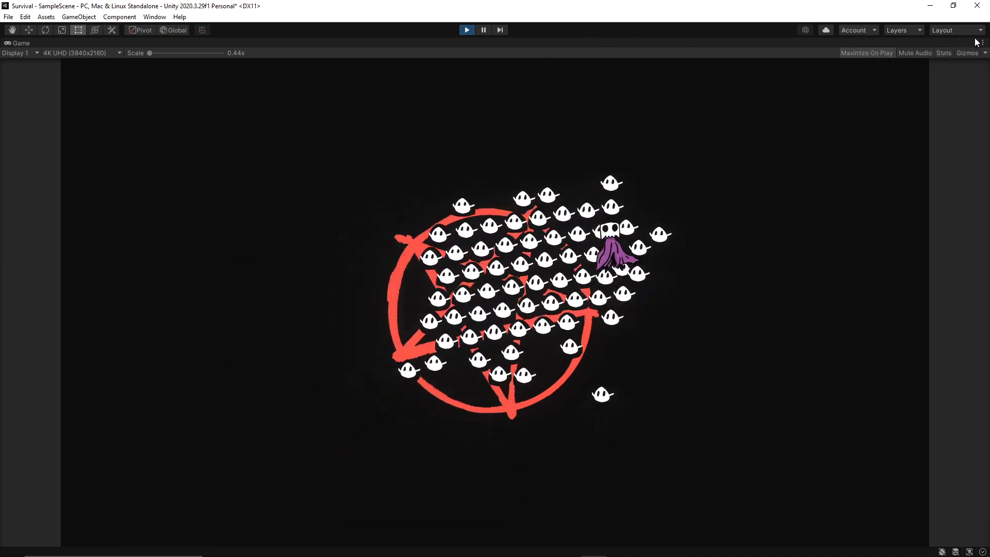
Restore the Game view from its maximized state and set the Player's Element 0 attack cooldown to 0.1
{"action": "left_click", "coordinate": [983, 42]}
{"action": "left_click", "coordinate": [900, 78]}
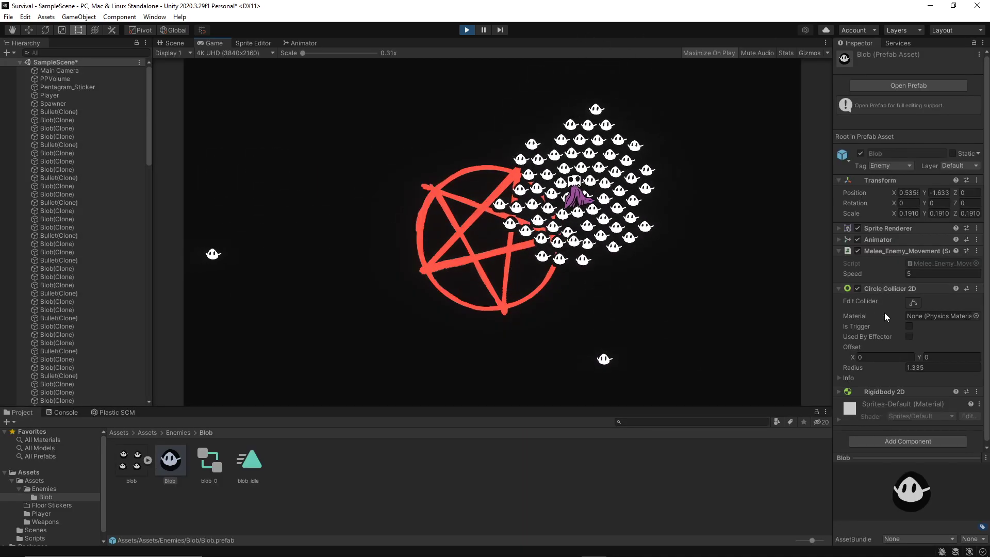
{"action": "left_click", "coordinate": [60, 95]}
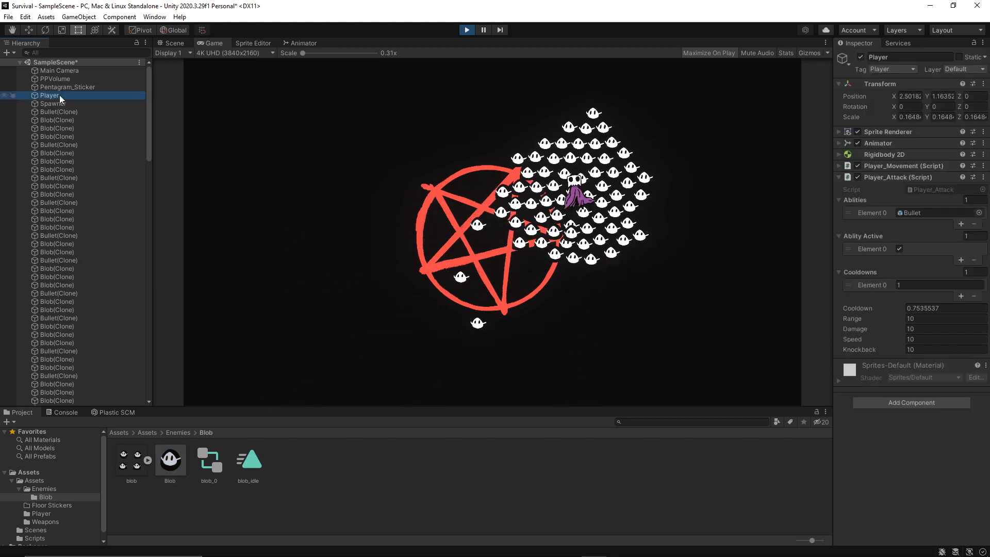
{"action": "key", "text": "w"}
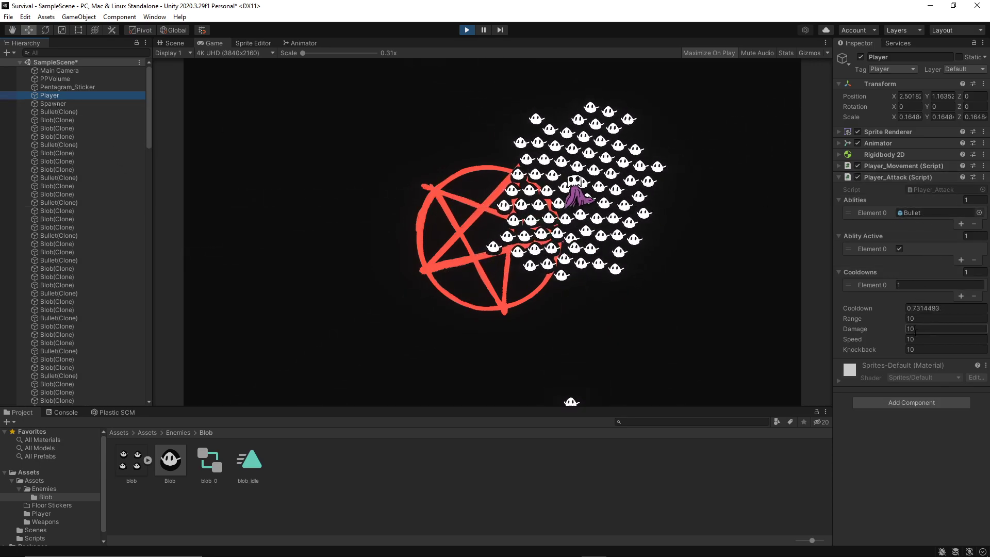
{"action": "left_click", "coordinate": [897, 284]}
{"action": "type", "text": "0.5a"}
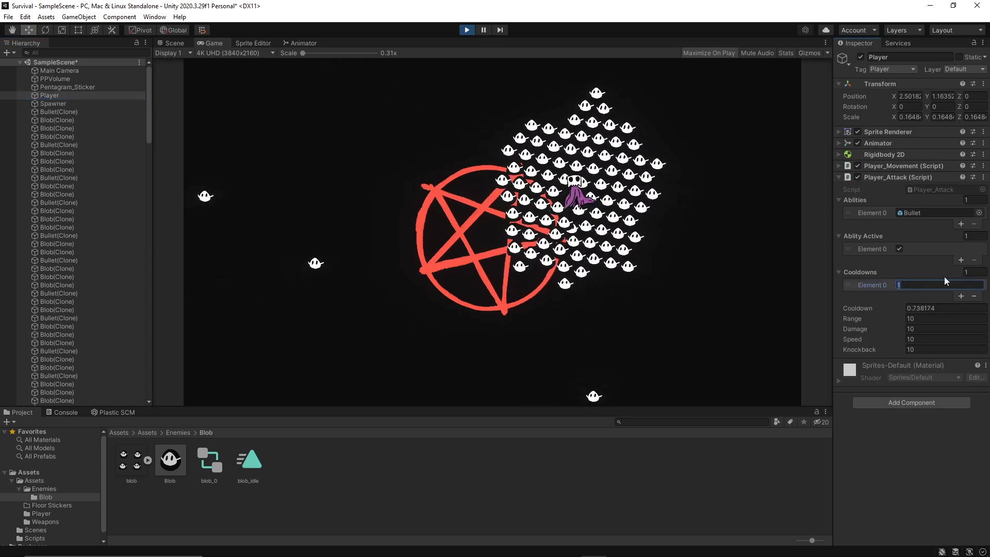
{"action": "key", "text": "BackSpace"}
{"action": "key", "text": "BackSpace"}
{"action": "type", "text": "1"}
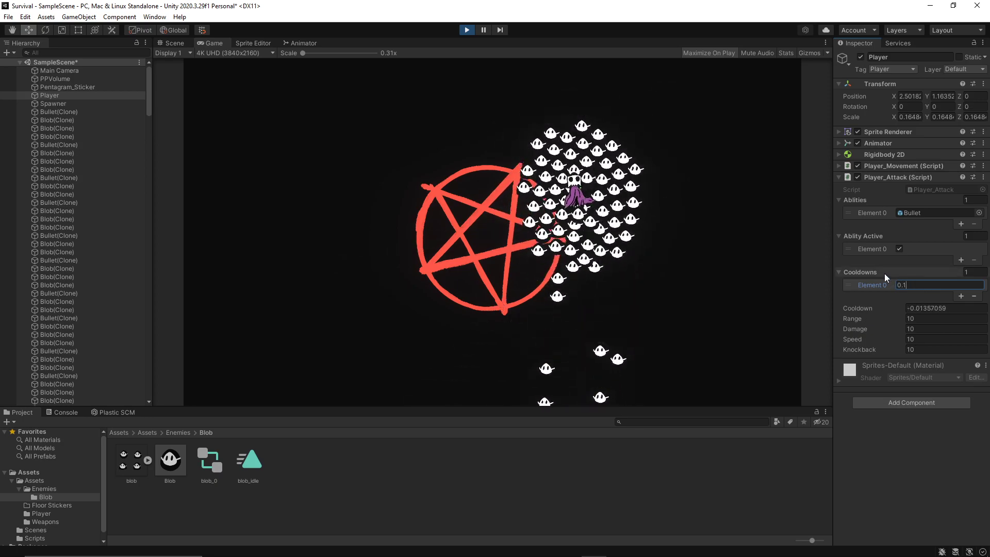
Playtest the 0.1 bullet cooldown by moving the player in circles through the pursuing blobs
{"action": "left_click", "coordinate": [701, 245]}
{"action": "key", "text": "s"}
{"action": "key", "text": "d"}
{"action": "key", "text": "a"}
{"action": "key", "text": "w"}
{"action": "key", "text": "s"}
{"action": "key", "text": "d"}
{"action": "key", "text": "a"}
{"action": "key", "text": "w"}
{"action": "key", "text": "d"}
{"action": "key", "text": "s"}
{"action": "key", "text": "a"}
{"action": "key", "text": "w"}
{"action": "key", "text": "d"}
{"action": "key", "text": "s"}
{"action": "key", "text": "a"}
{"action": "key", "text": "w"}
{"action": "key", "text": "d"}
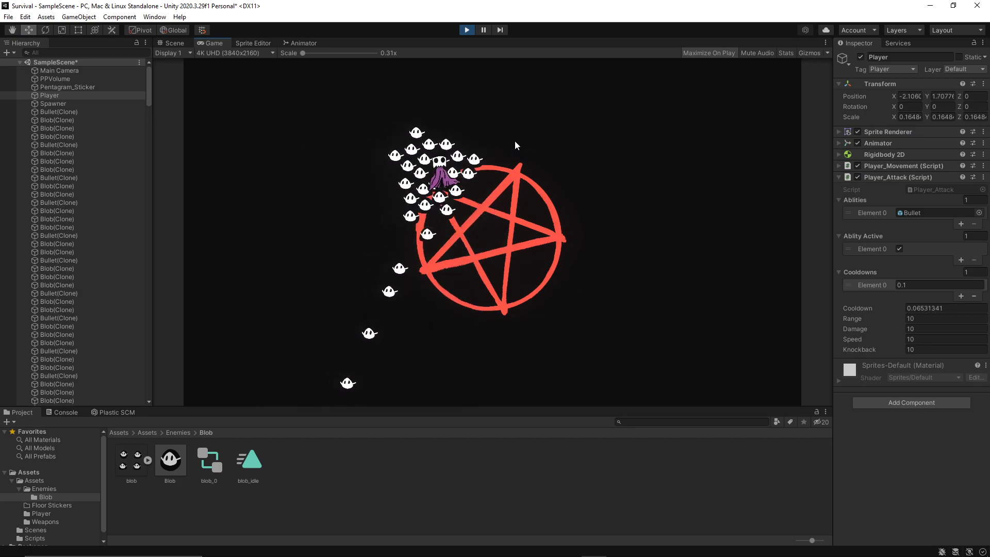
{"action": "key", "text": "a"}
{"action": "key", "text": "s"}
{"action": "key", "text": "a"}
{"action": "key", "text": "w"}
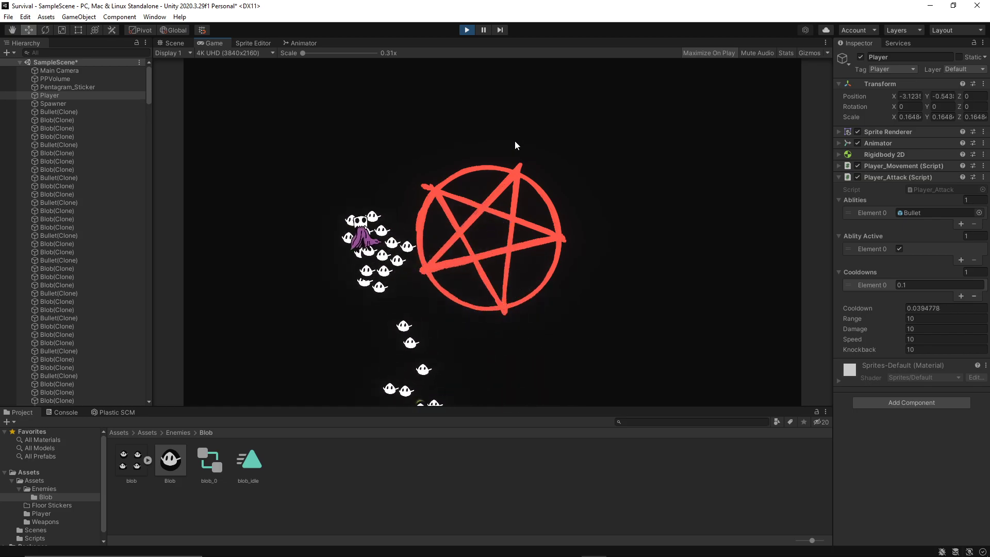
{"action": "key", "text": "d"}
{"action": "key", "text": "s"}
{"action": "key", "text": "w"}
{"action": "key", "text": "d"}
{"action": "key", "text": "w"}
{"action": "key", "text": "a"}
{"action": "key", "text": "s"}
{"action": "key", "text": "d"}
{"action": "key", "text": "w"}
{"action": "key", "text": "s"}
{"action": "key", "text": "a"}
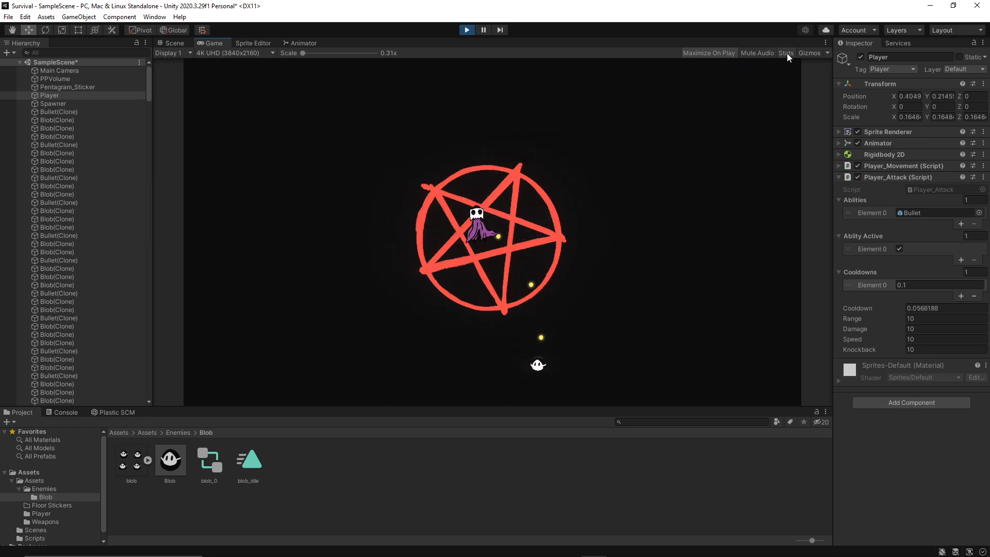
Show the game's rendering statistics, check them against the spawned clones in the Hierarchy, and hide the statistics
{"action": "left_click", "coordinate": [787, 53]}
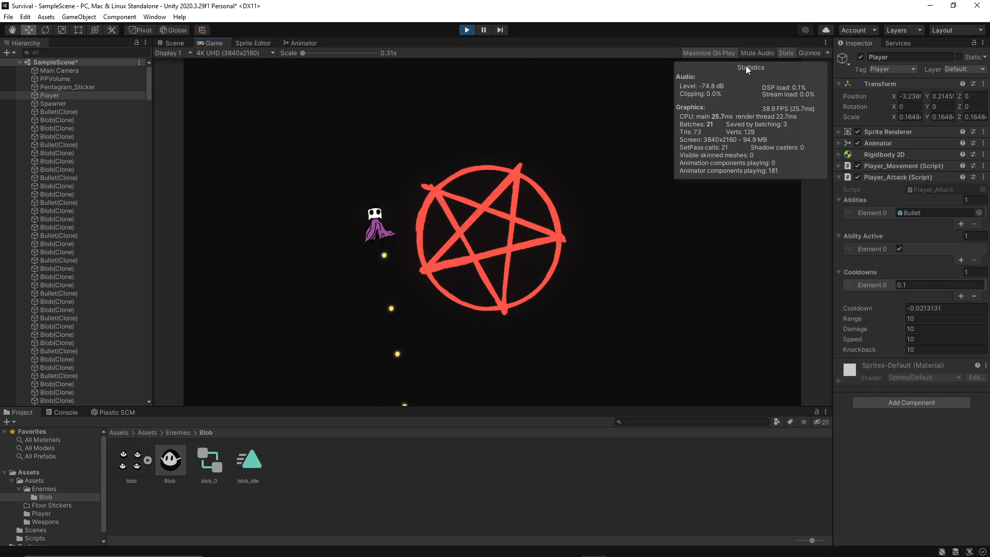
{"action": "scroll", "coordinate": [60, 175], "scroll_direction": "down", "scroll_amount": 5}
{"action": "mouse_move", "coordinate": [149, 103]}
{"action": "left_mouse_down"}
{"action": "mouse_move", "coordinate": [135, 384]}
{"action": "mouse_move", "coordinate": [144, 320]}
{"action": "mouse_move", "coordinate": [123, 46]}
{"action": "left_mouse_up"}
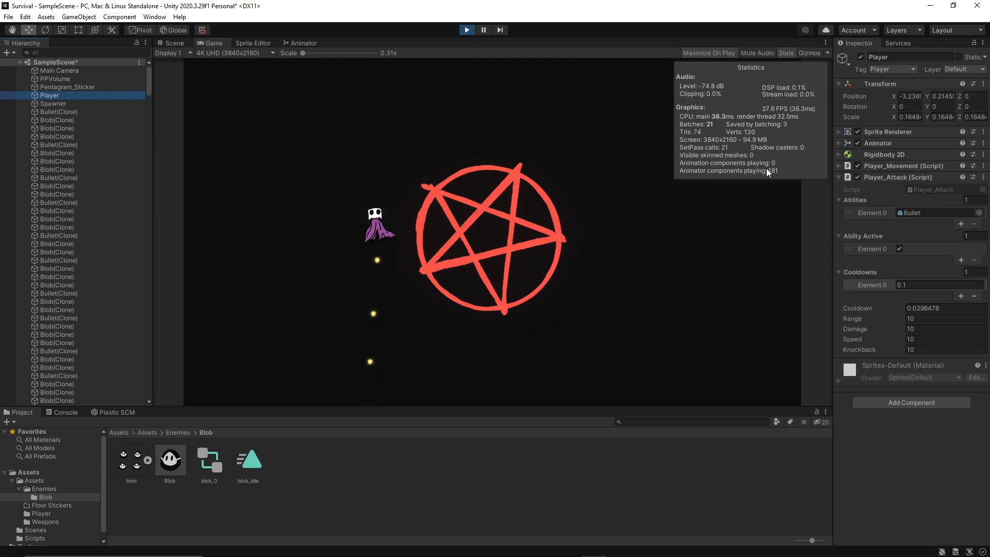
{"action": "left_click", "coordinate": [785, 53]}
Move the player up and across the arena to keep watching the bullets fire
{"action": "key", "text": "w"}
{"action": "key", "text": "d"}
{"action": "key", "text": "s"}
{"action": "key", "text": "w"}
{"action": "key", "text": "a"}
{"action": "key", "text": "w"}
{"action": "key", "text": "d"}
Set the Player's Element 0 attack cooldown to 0
{"action": "left_click_drag", "start_coordinate": [916, 285], "coordinate": [867, 284]}
{"action": "type", "text": "0.00"}
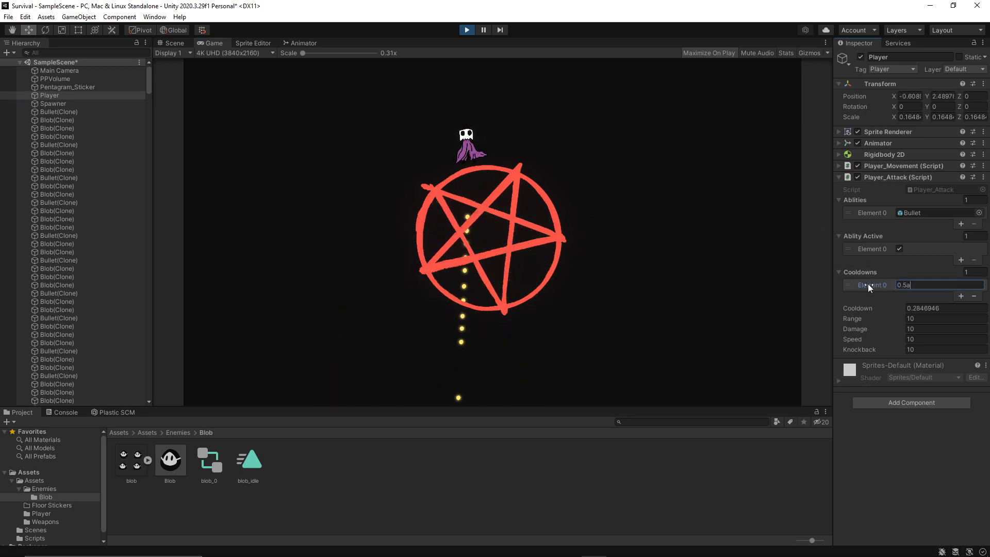
{"action": "left_click", "coordinate": [580, 224]}
{"action": "key", "text": "d"}
{"action": "left_click", "coordinate": [919, 285]}
{"action": "type", "text": "a"}
Playtest continuous firing without a cooldown while steering the player around the arena
{"action": "left_click", "coordinate": [641, 244]}
{"action": "key", "text": "a"}
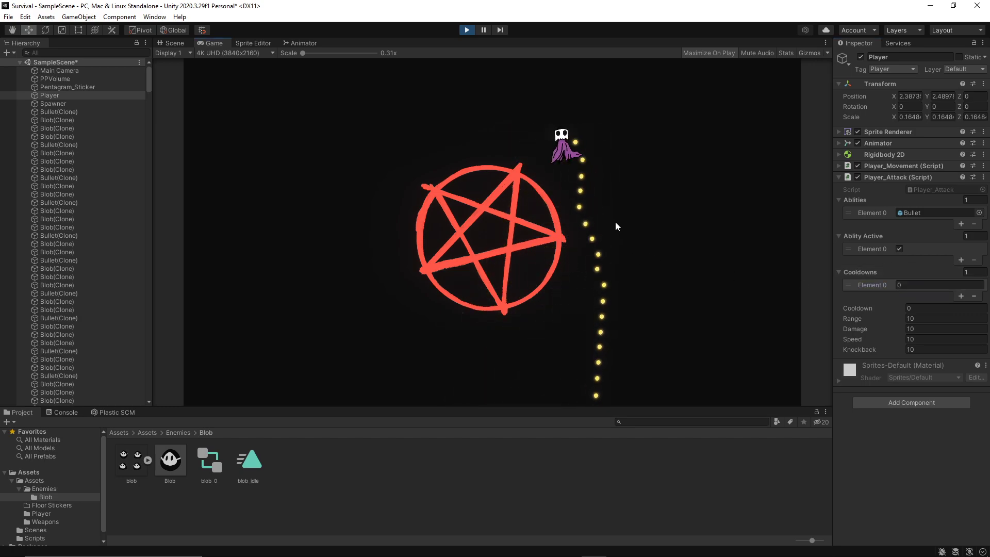
{"action": "key", "text": "s"}
{"action": "key", "text": "a"}
{"action": "key", "text": "w"}
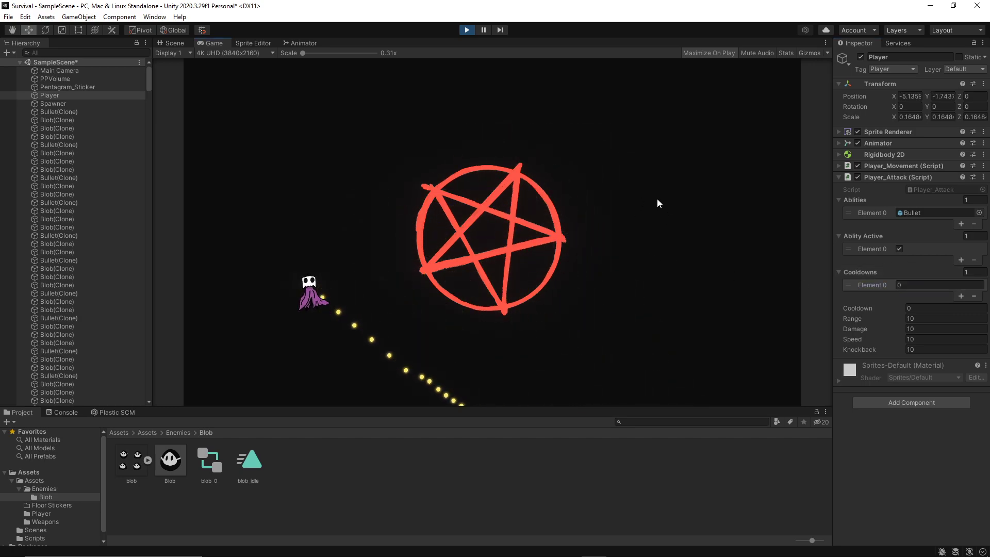
{"action": "key", "text": "d"}
{"action": "key", "text": "s"}
{"action": "key", "text": "w"}
{"action": "key", "text": "a"}
{"action": "key", "text": "s"}
{"action": "key", "text": "d"}
{"action": "key", "text": "w"}
Set the Player's Element 0 attack cooldown to 0.5
{"action": "left_click_drag", "start_coordinate": [915, 284], "coordinate": [886, 283]}
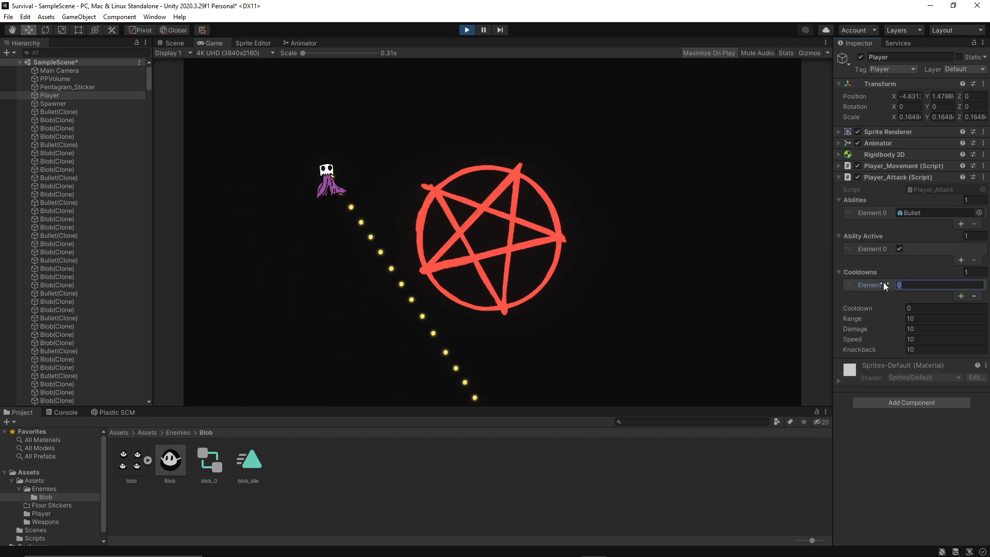
{"action": "type", "text": "0.5"}
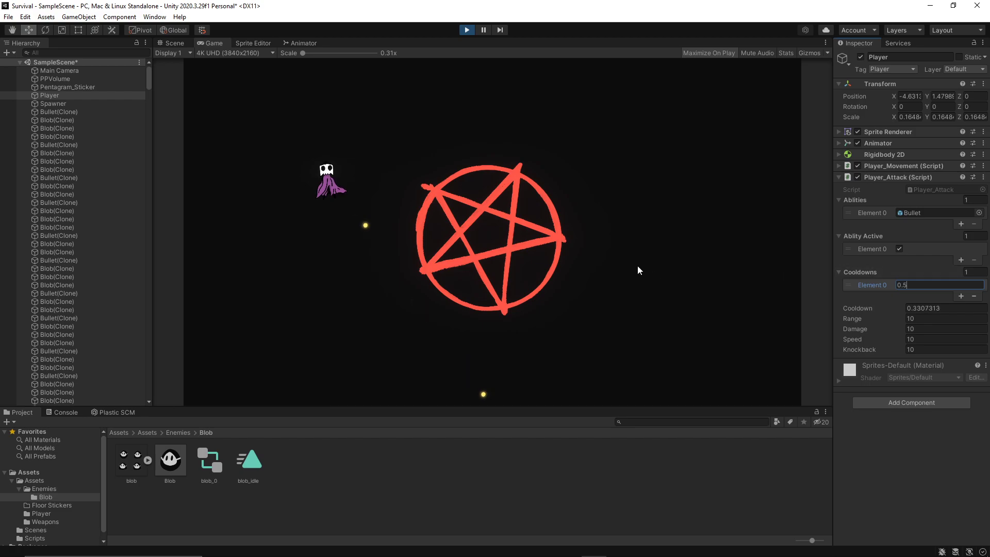
Playtest the 0.5 attack cooldown by steering the player around the arena, and end the play session
{"action": "left_click", "coordinate": [637, 264]}
{"action": "key", "text": "s"}
{"action": "key", "text": "a"}
{"action": "key", "text": "d"}
{"action": "key", "text": "s"}
{"action": "key", "text": "a"}
{"action": "key", "text": "w"}
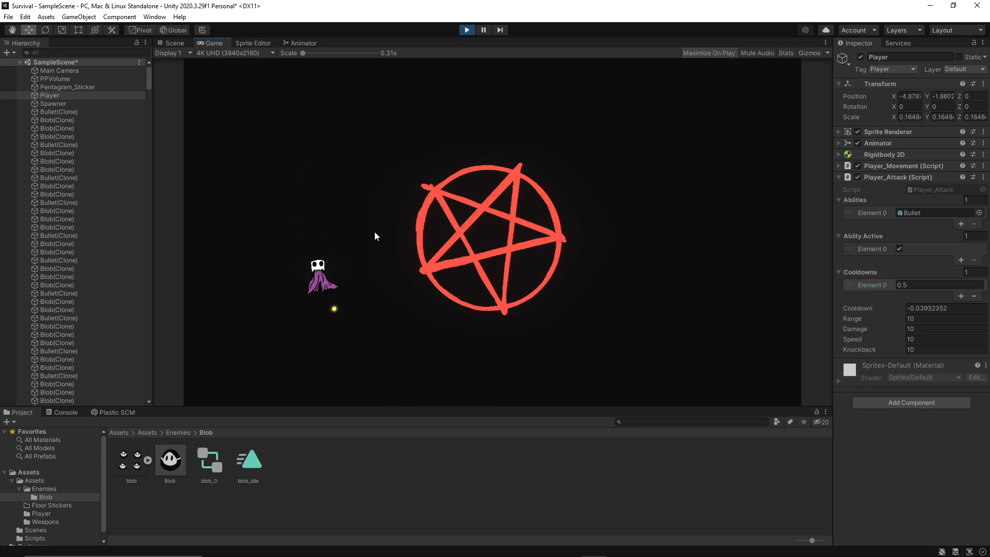
{"action": "key", "text": "d"}
{"action": "key", "text": "s"}
{"action": "key", "text": "s"}
{"action": "key", "text": "a"}
{"action": "key", "text": "w"}
{"action": "key", "text": "s"}
{"action": "key", "text": "d"}
{"action": "key", "text": "w"}
{"action": "key", "text": "a"}
{"action": "key", "text": "w"}
{"action": "key", "text": "d"}
{"action": "key", "text": "s"}
{"action": "key", "text": "s"}
{"action": "key", "text": "w"}
{"action": "key", "text": "a"}
{"action": "key", "text": "a"}
{"action": "key", "text": "s"}
{"action": "key", "text": "d"}
{"action": "key", "text": "w"}
{"action": "key", "text": "a"}
{"action": "key", "text": "w"}
{"action": "key", "text": "a"}
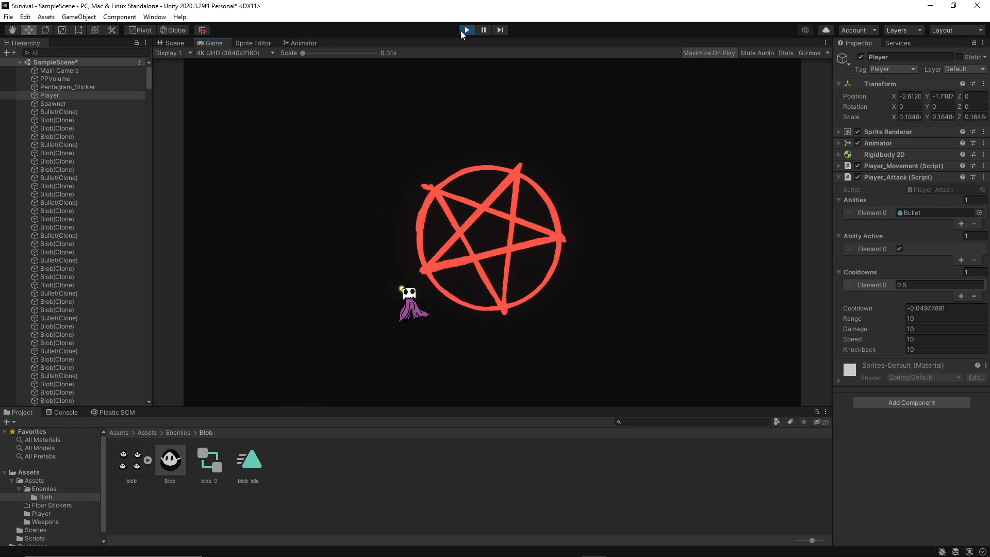
{"action": "key", "text": "w"}
{"action": "key", "text": "a"}
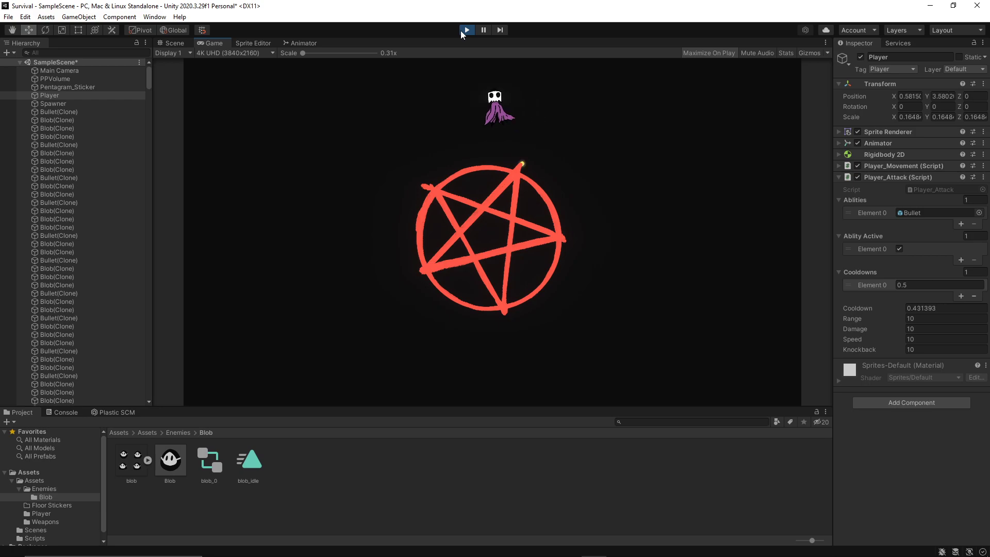
{"action": "key", "text": "s"}
{"action": "key", "text": "s"}
{"action": "key", "text": "d"}
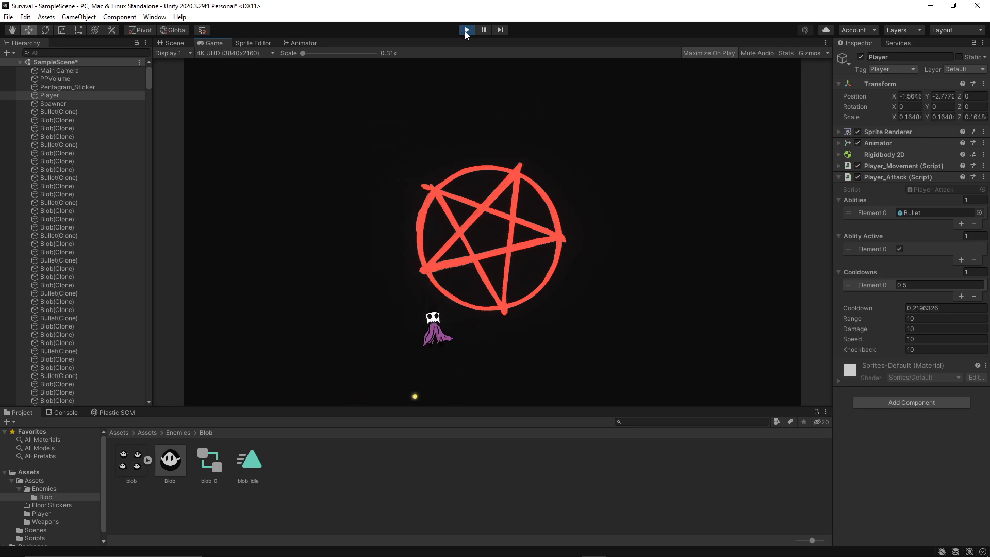
{"action": "key", "text": "w"}
{"action": "key", "text": "a"}
{"action": "key", "text": "d"}
{"action": "left_click", "coordinate": [466, 30]}
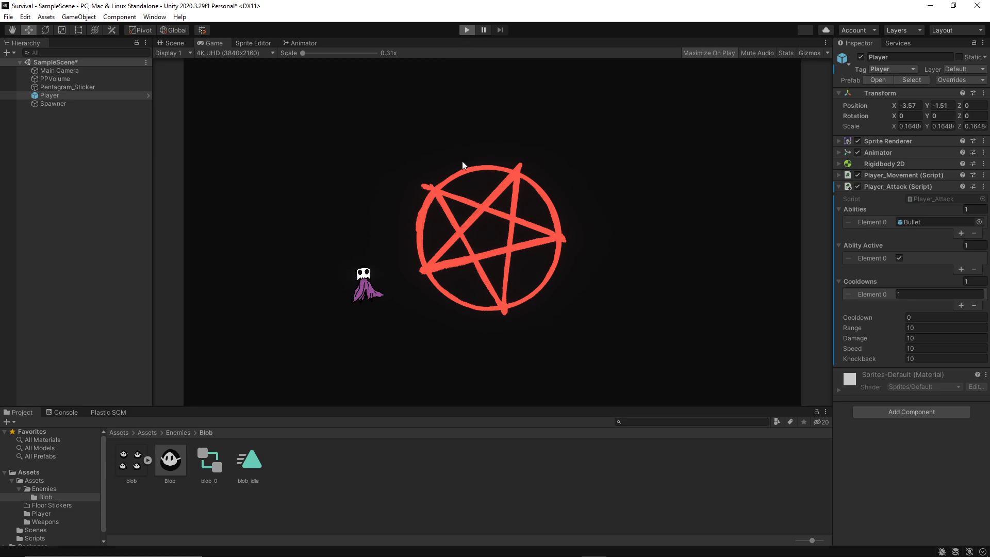
Run a fresh play session, steer the player around the arena while the blobs chase it, and stop the game
{"action": "key", "text": "ctrl+p"}
{"action": "key", "text": "a"}
{"action": "key", "text": "w"}
{"action": "key", "text": "d"}
{"action": "key", "text": "s"}
{"action": "key", "text": "w"}
{"action": "key", "text": "a"}
{"action": "key", "text": "s"}
{"action": "key", "text": "a"}
{"action": "key", "text": "s"}
{"action": "key", "text": "d"}
{"action": "key", "text": "w"}
{"action": "key", "text": "a"}
{"action": "key", "text": "s"}
{"action": "key", "text": "d"}
{"action": "key", "text": "w"}
{"action": "key", "text": "a"}
{"action": "key", "text": "s"}
{"action": "key", "text": "d"}
{"action": "key", "text": "s"}
{"action": "key", "text": "d"}
{"action": "key", "text": "w"}
{"action": "key", "text": "a"}
{"action": "key", "text": "s"}
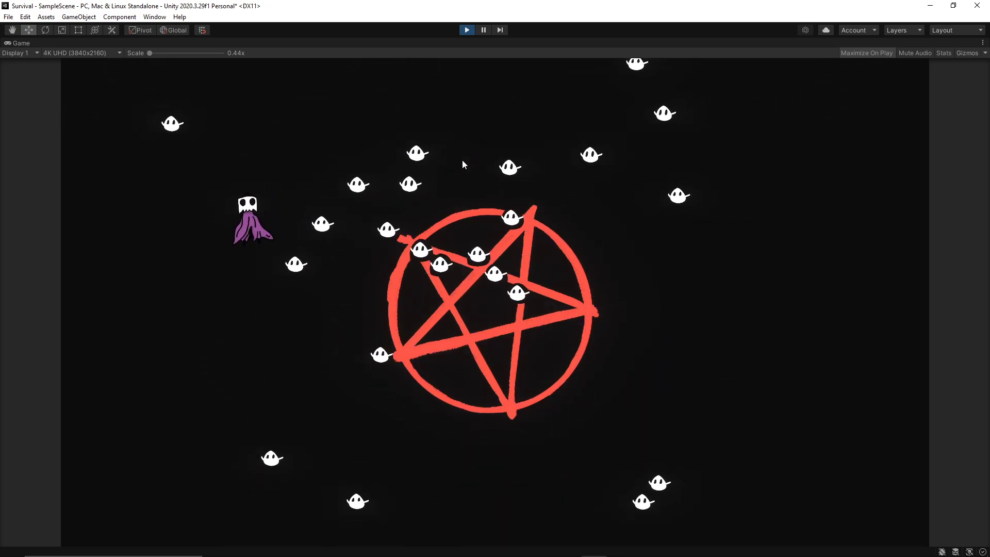
{"action": "key", "text": "a"}
{"action": "key", "text": "d"}
{"action": "key", "text": "s"}
{"action": "key", "text": "w"}
{"action": "key", "text": "s"}
{"action": "key", "text": "w"}
{"action": "key", "text": "a"}
{"action": "key", "text": "w"}
{"action": "key", "text": "a"}
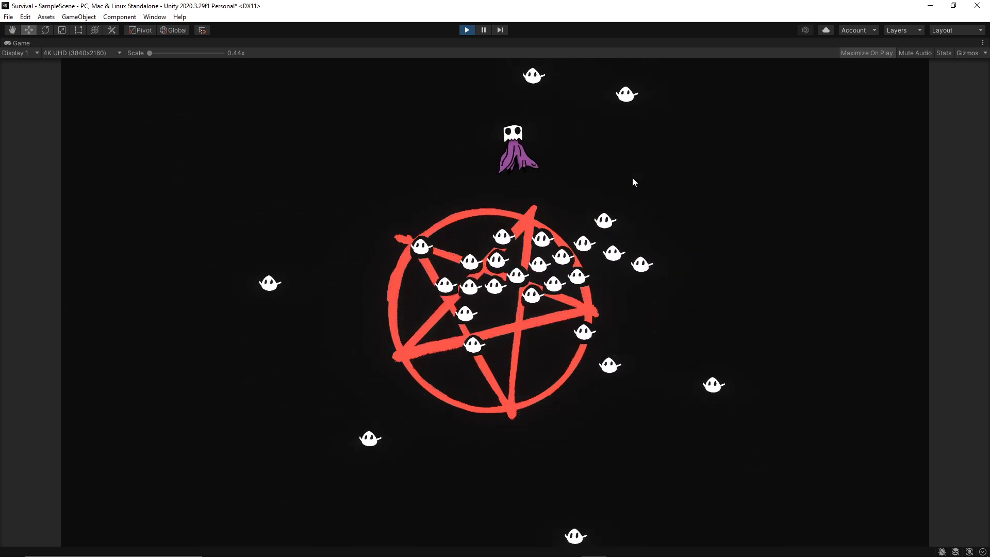
{"action": "key", "text": "s"}
{"action": "key", "text": "s"}
{"action": "key", "text": "d"}
{"action": "key", "text": "w"}
{"action": "key", "text": "s"}
{"action": "key", "text": "w"}
{"action": "key", "text": "d"}
{"action": "left_click", "coordinate": [466, 30]}
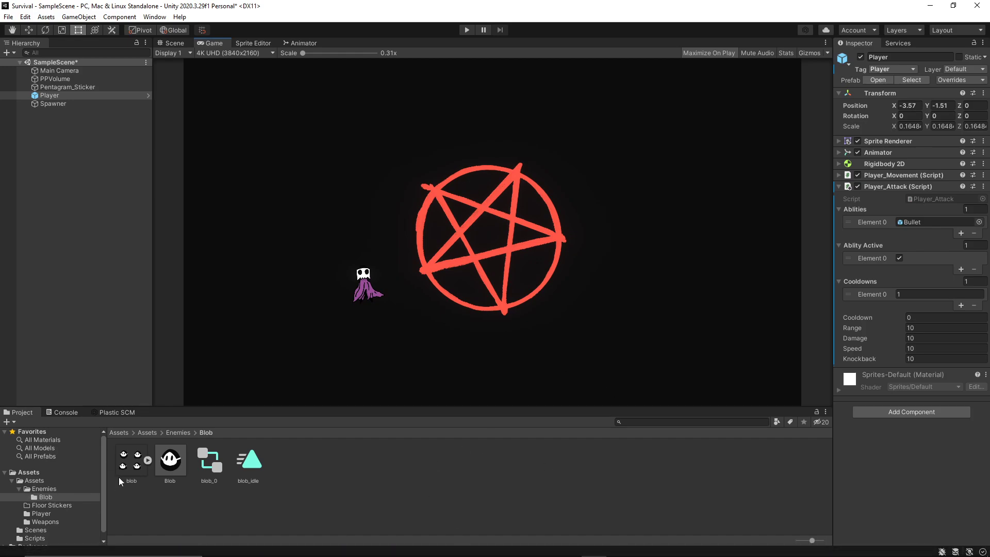
Show the Player folder's assets, enlarge the project browser and collapse the Enemies folder
{"action": "left_click", "coordinate": [39, 538]}
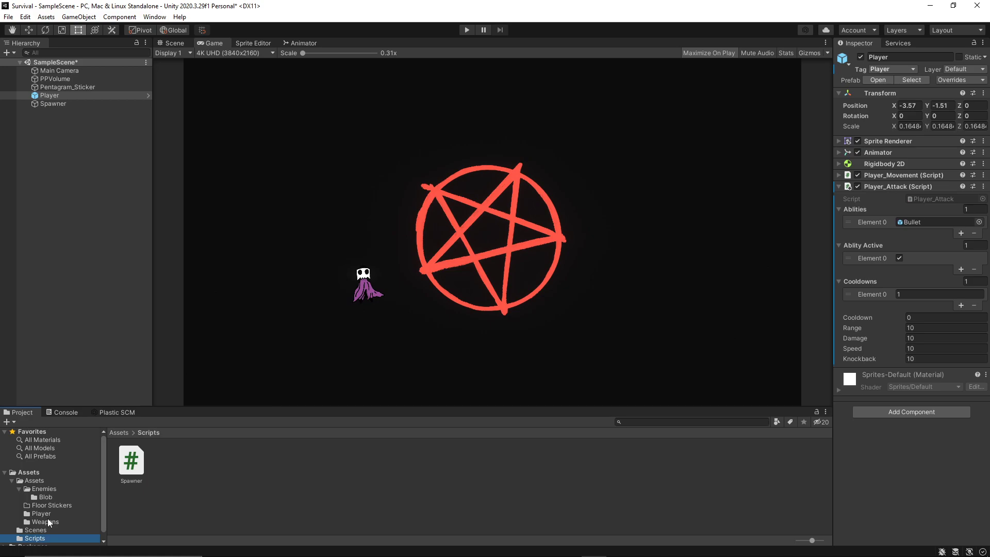
{"action": "left_click", "coordinate": [41, 514]}
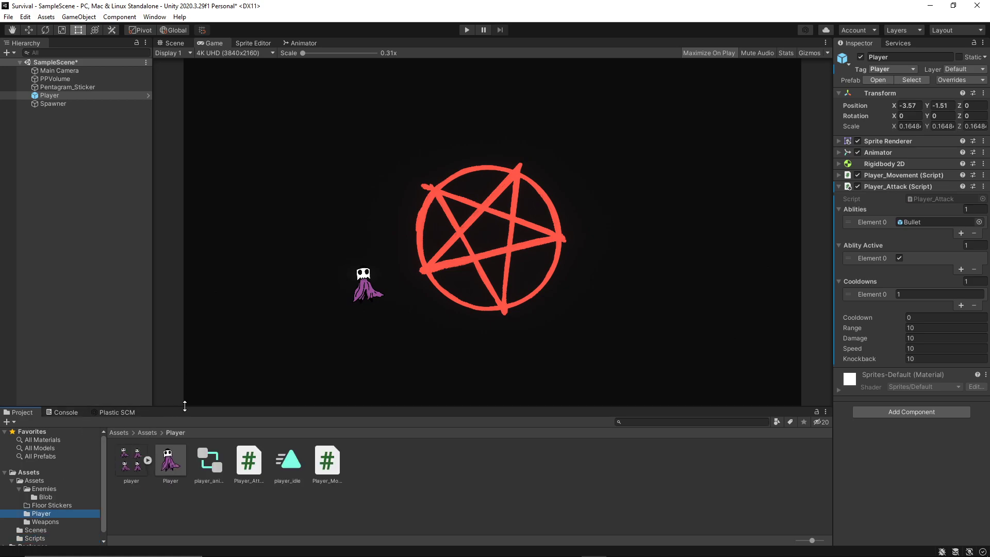
{"action": "left_click_drag", "start_coordinate": [185, 406], "coordinate": [199, 359]}
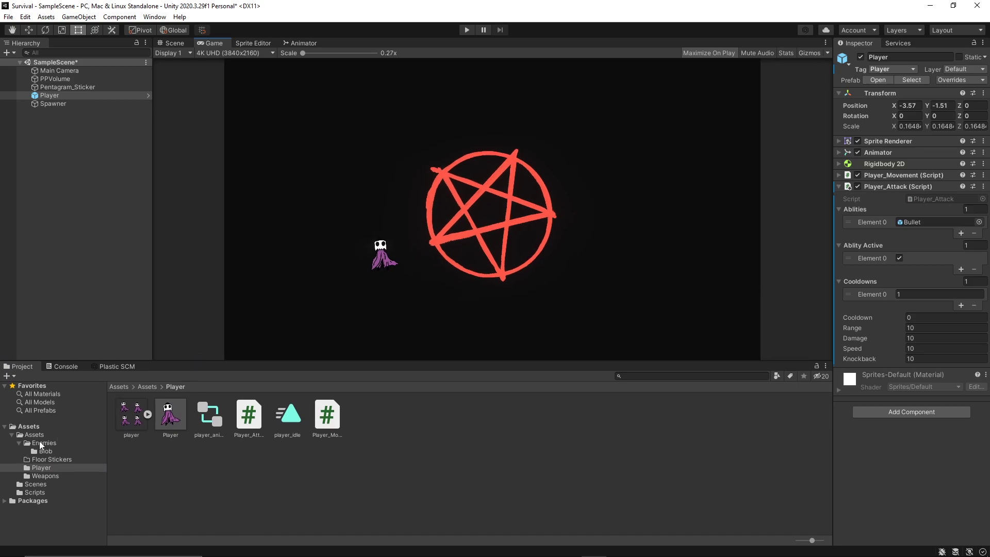
{"action": "left_click", "coordinate": [20, 443]}
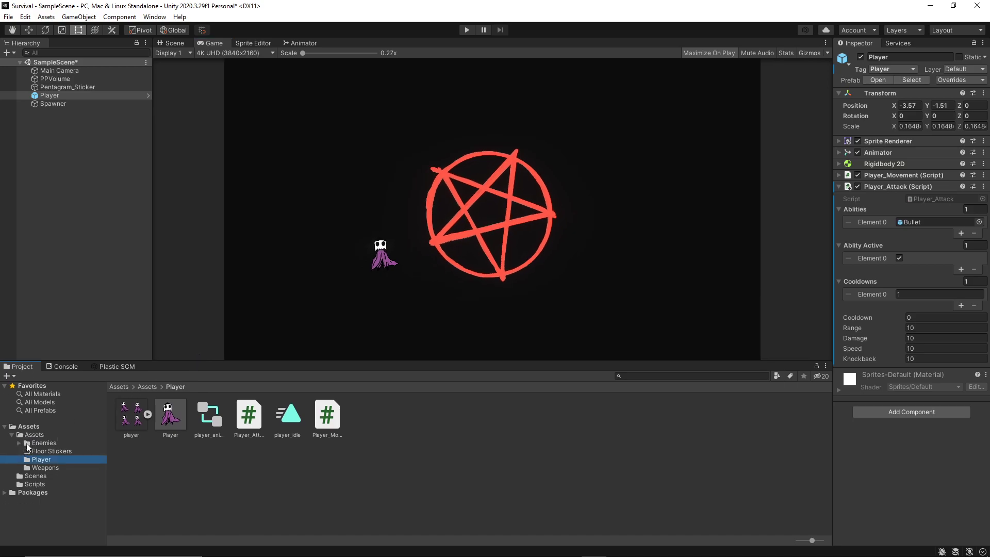
Look through the contents of the Enemies, Floor Stickers, Player and Weapons folders
{"action": "left_click", "coordinate": [39, 445]}
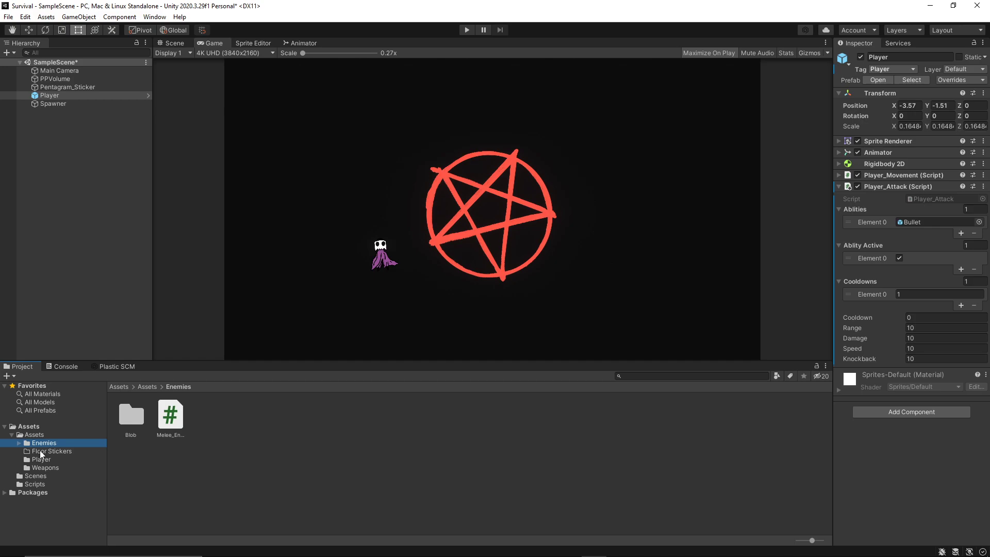
{"action": "left_click", "coordinate": [26, 453]}
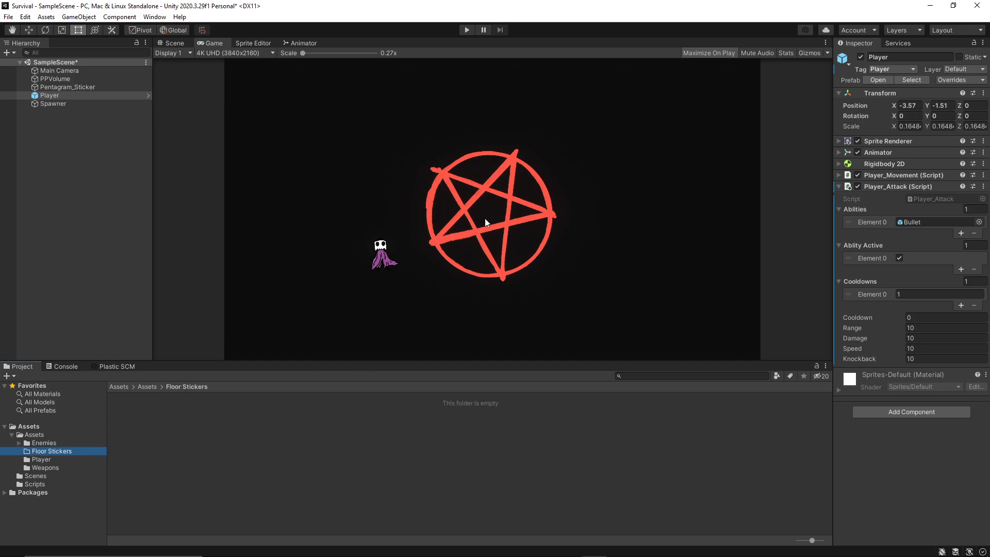
{"action": "left_click", "coordinate": [44, 460]}
{"action": "left_click", "coordinate": [44, 467]}
{"action": "left_click", "coordinate": [45, 444]}
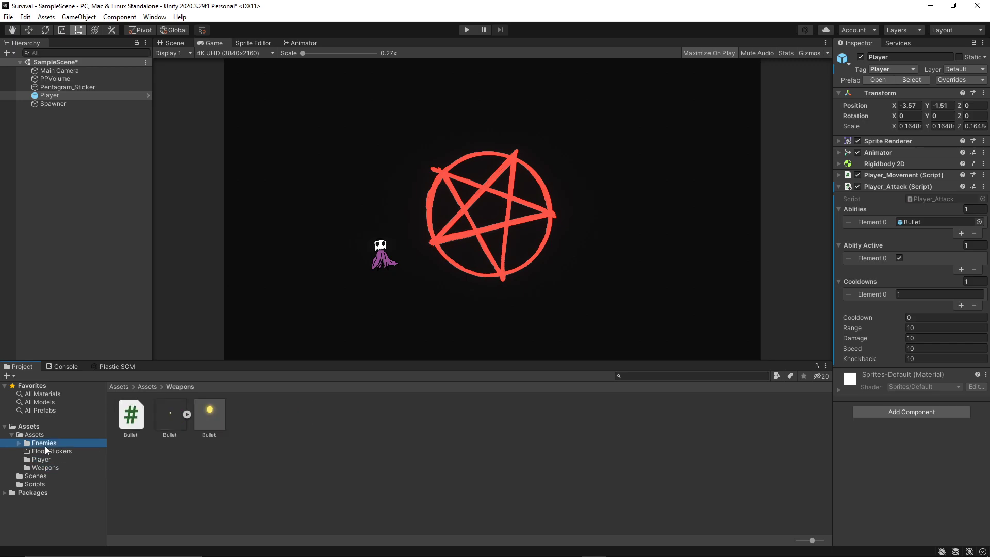
{"action": "left_click", "coordinate": [49, 452]}
Move the floor pentagram sprite from the Assets folder into the Floor Stickers folder
{"action": "left_click", "coordinate": [27, 435]}
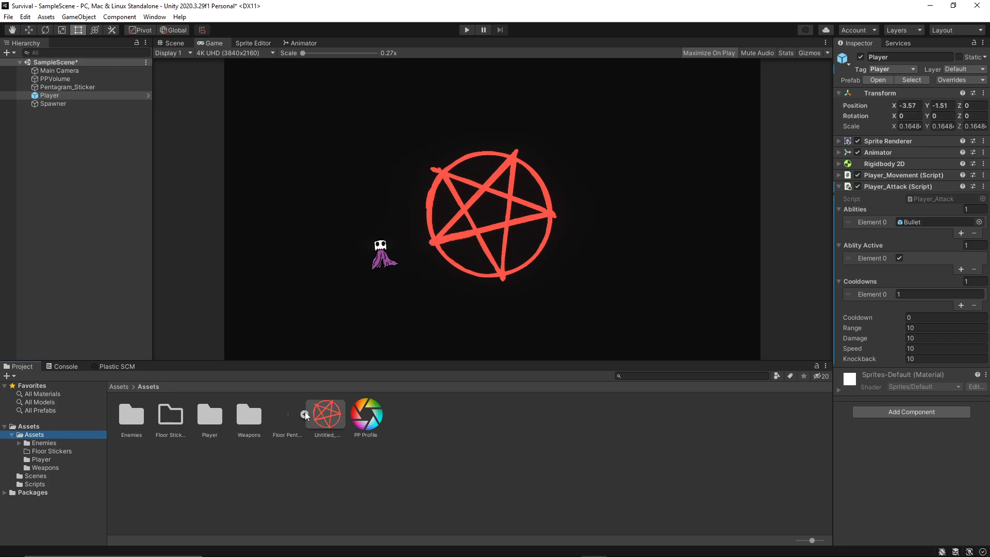
{"action": "left_click", "coordinate": [305, 414]}
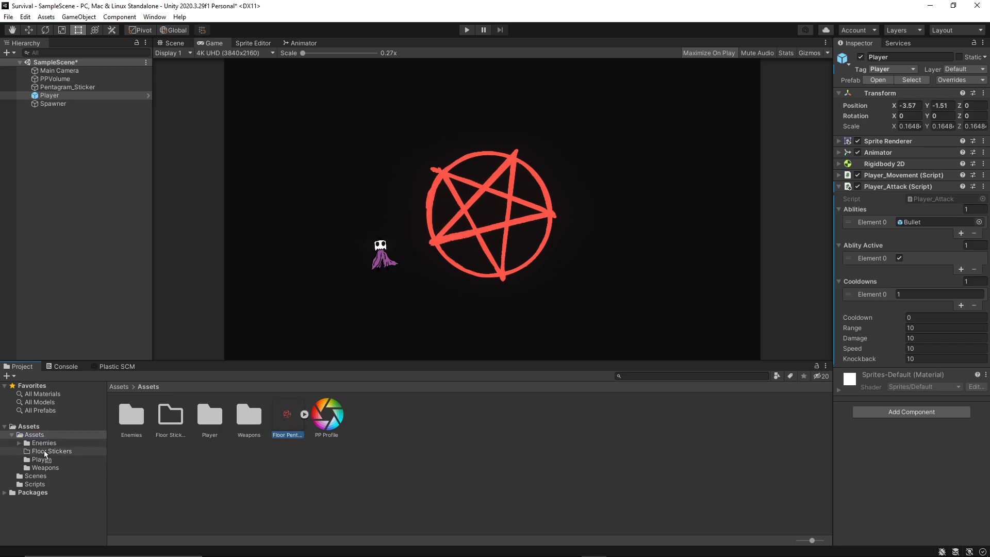
{"action": "left_click_drag", "start_coordinate": [45, 452], "coordinate": [44, 452]}
Reposition Pentagram_Sticker in the Scene view to about X -0.27, Y -0.01
{"action": "left_click", "coordinate": [65, 86]}
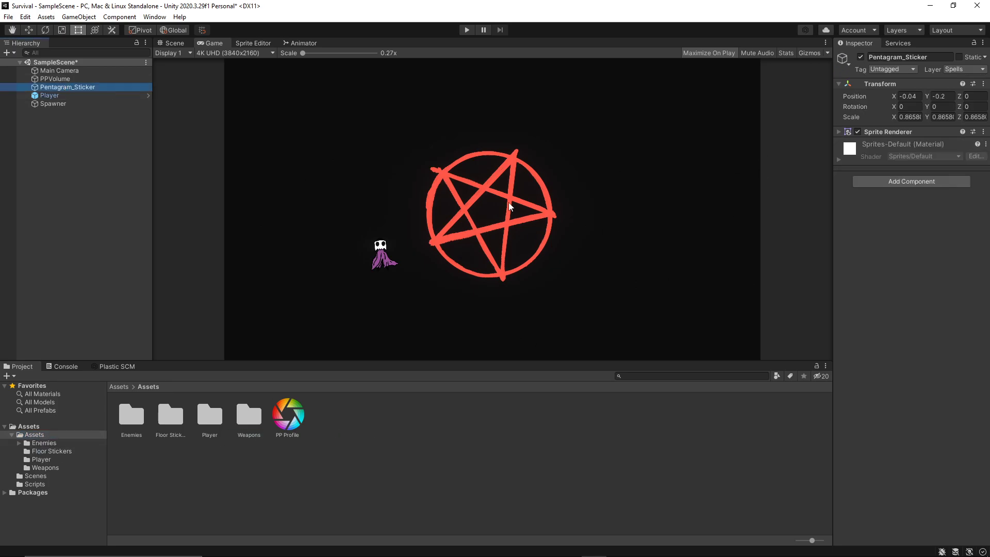
{"action": "left_click", "coordinate": [175, 43]}
{"action": "mouse_move", "coordinate": [571, 269]}
{"action": "left_mouse_down"}
{"action": "mouse_move", "coordinate": [493, 233]}
{"action": "mouse_move", "coordinate": [580, 269]}
{"action": "left_mouse_up"}
{"action": "scroll", "coordinate": [552, 206], "scroll_direction": "down", "scroll_amount": 3}
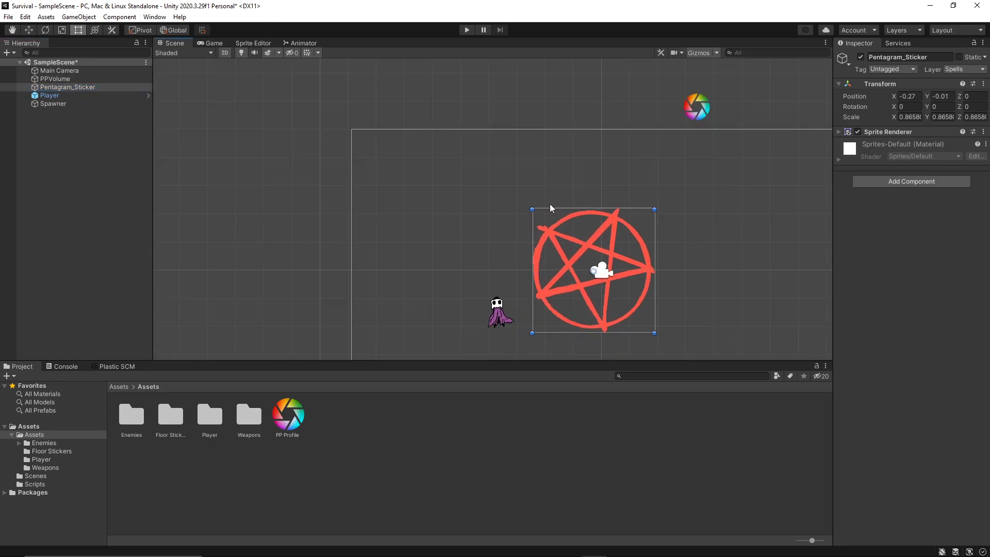
Open the Player_Movement script from the Player folder in Visual Studio Code
{"action": "left_click", "coordinate": [44, 452]}
{"action": "left_click", "coordinate": [42, 460]}
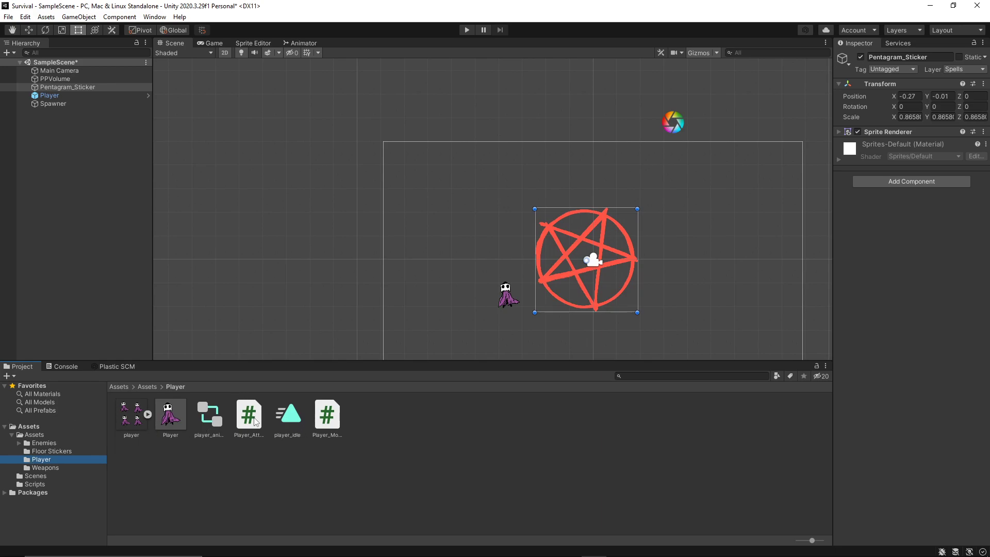
{"action": "left_click", "coordinate": [326, 419]}
{"action": "double_click", "coordinate": [327, 418]}
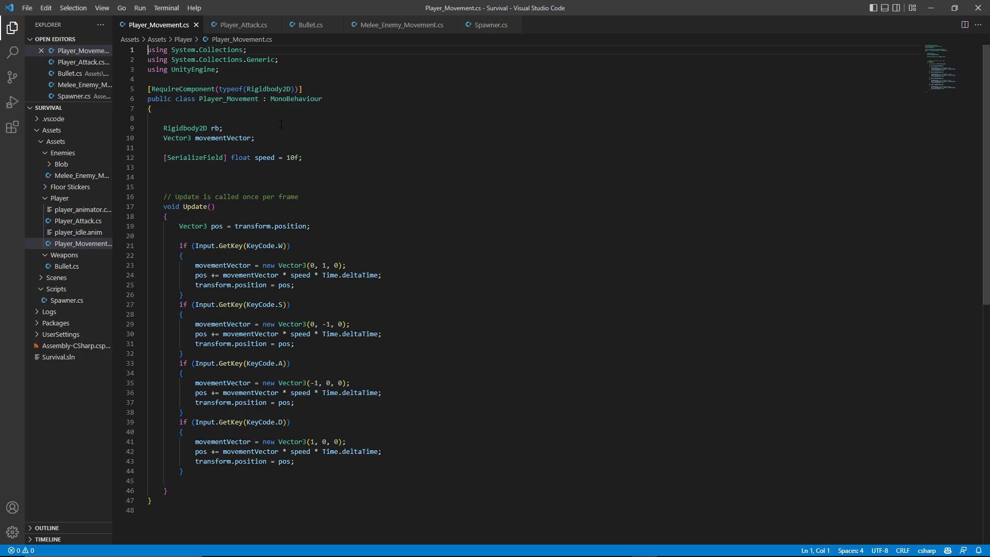
Examine the Rigidbody2D, movementVector and serialized speed declarations in the Player_Movement script
{"action": "scroll", "coordinate": [306, 161], "scroll_direction": "down", "scroll_amount": 1}
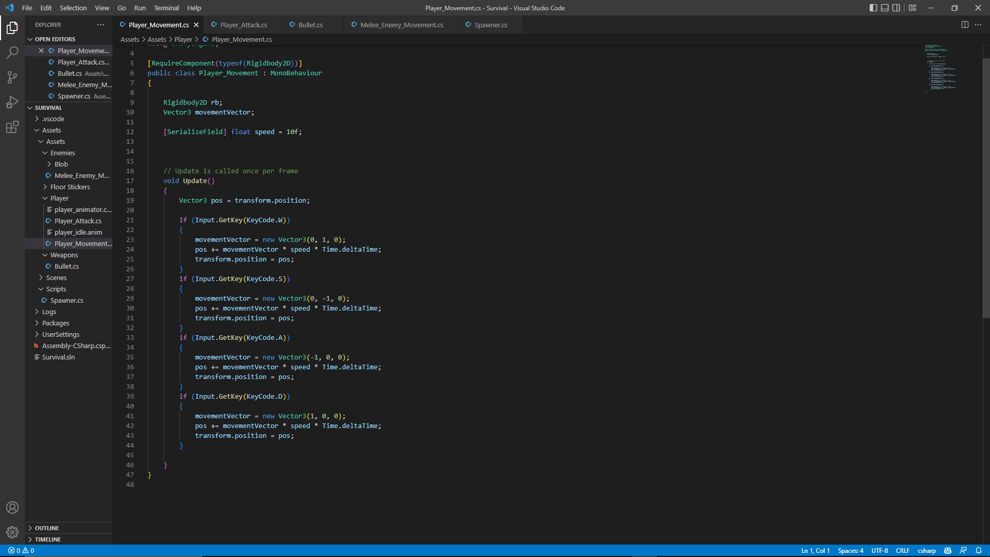
{"action": "mouse_move", "coordinate": [163, 103]}
{"action": "left_mouse_down"}
{"action": "mouse_move", "coordinate": [226, 103]}
{"action": "mouse_move", "coordinate": [163, 114]}
{"action": "left_mouse_up"}
{"action": "left_click", "coordinate": [227, 103]}
{"action": "left_click_drag", "start_coordinate": [304, 132], "coordinate": [168, 133]}
{"action": "left_click", "coordinate": [171, 138]}
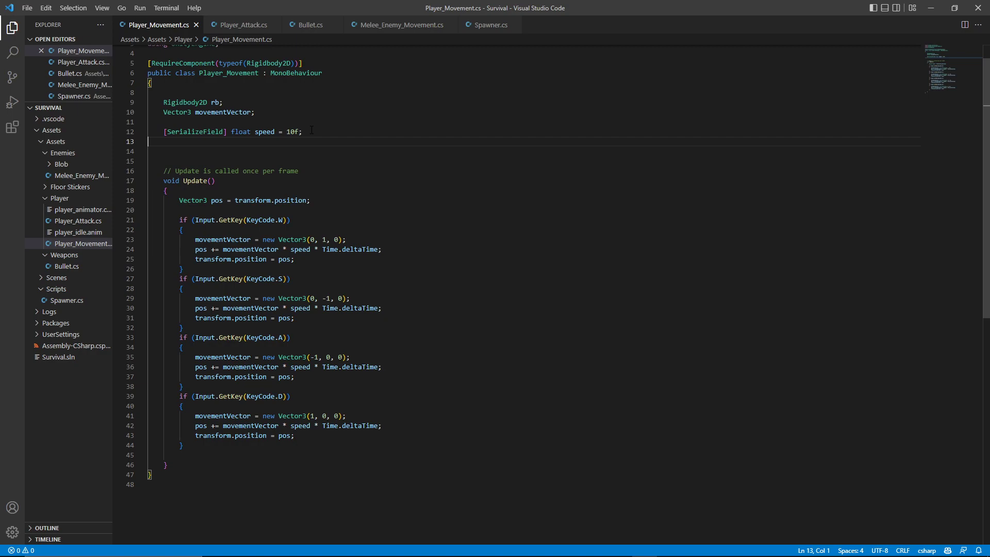
{"action": "scroll", "coordinate": [289, 178], "scroll_direction": "up", "scroll_amount": 1}
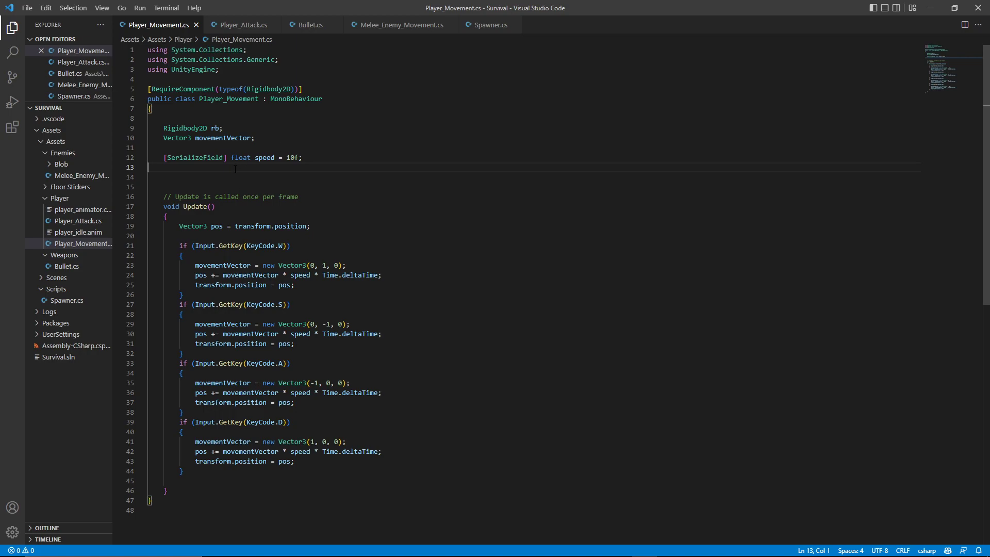
{"action": "left_click_drag", "start_coordinate": [304, 160], "coordinate": [160, 158]}
{"action": "left_click", "coordinate": [178, 177]}
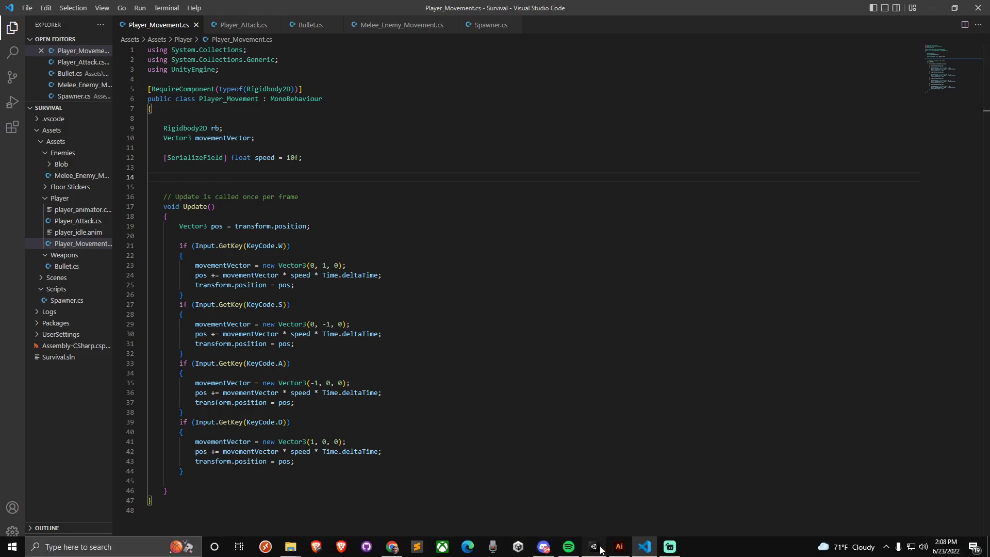
Switch back to Unity, playtest moving the player in all four directions, and stop the game
{"action": "left_click", "coordinate": [594, 546]}
{"action": "left_click", "coordinate": [466, 31]}
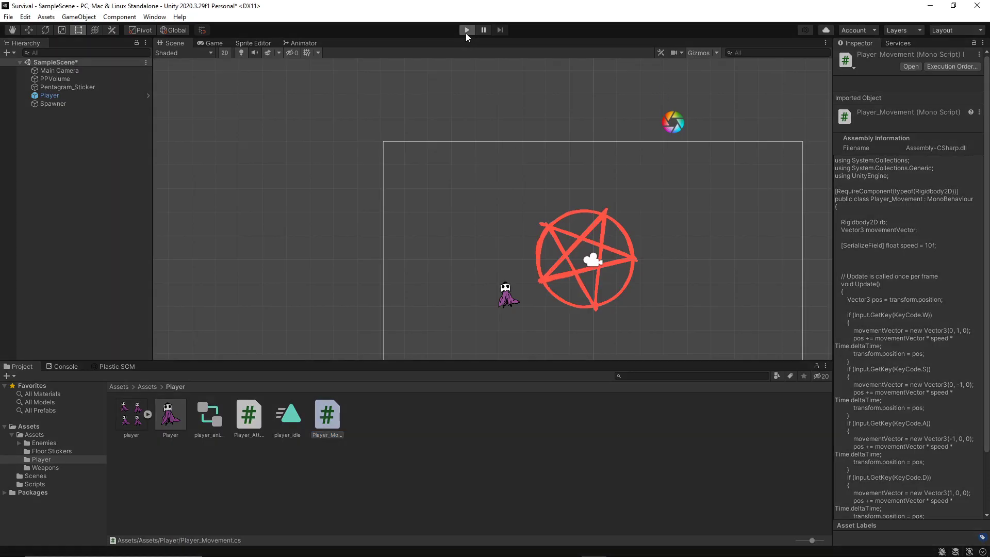
{"action": "key", "text": "w"}
{"action": "key", "text": "a"}
{"action": "key", "text": "w"}
{"action": "key", "text": "d"}
{"action": "key", "text": "s"}
{"action": "key", "text": "a"}
{"action": "key", "text": "w"}
{"action": "key", "text": "s"}
{"action": "key", "text": "d"}
{"action": "key", "text": "s"}
{"action": "key", "text": "a"}
{"action": "key", "text": "w"}
{"action": "key", "text": "d"}
{"action": "key", "text": "s"}
{"action": "key", "text": "w"}
{"action": "key", "text": "a"}
{"action": "key", "text": "s"}
{"action": "left_click", "coordinate": [467, 30]}
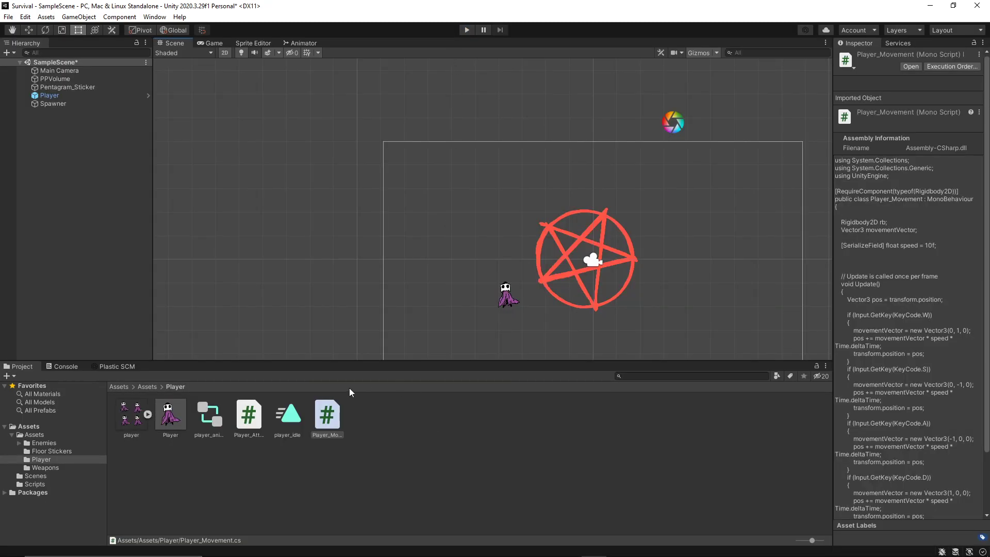
Open the Player_Attack script and examine its abilities, active-state and cooldown array declarations
{"action": "double_click", "coordinate": [246, 419]}
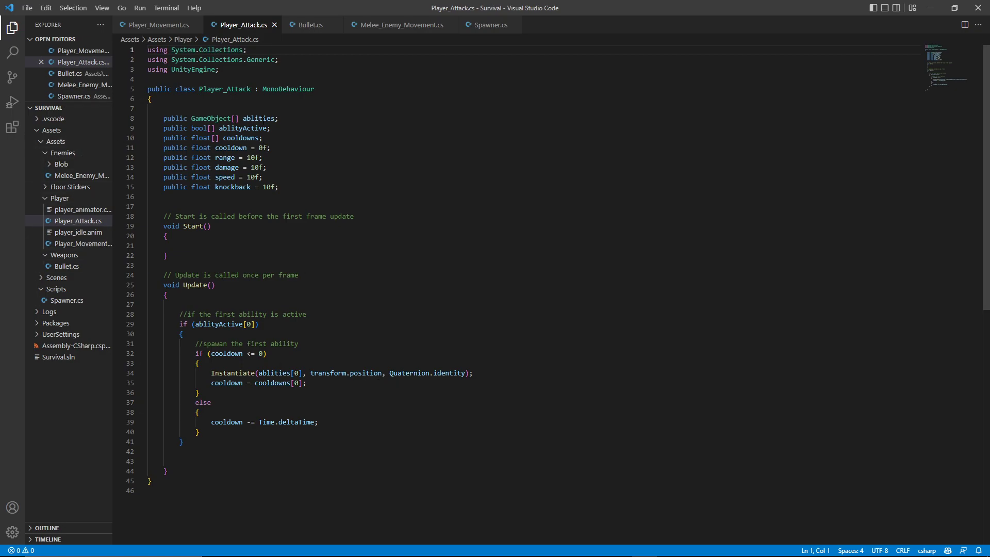
{"action": "left_click_drag", "start_coordinate": [286, 119], "coordinate": [163, 129]}
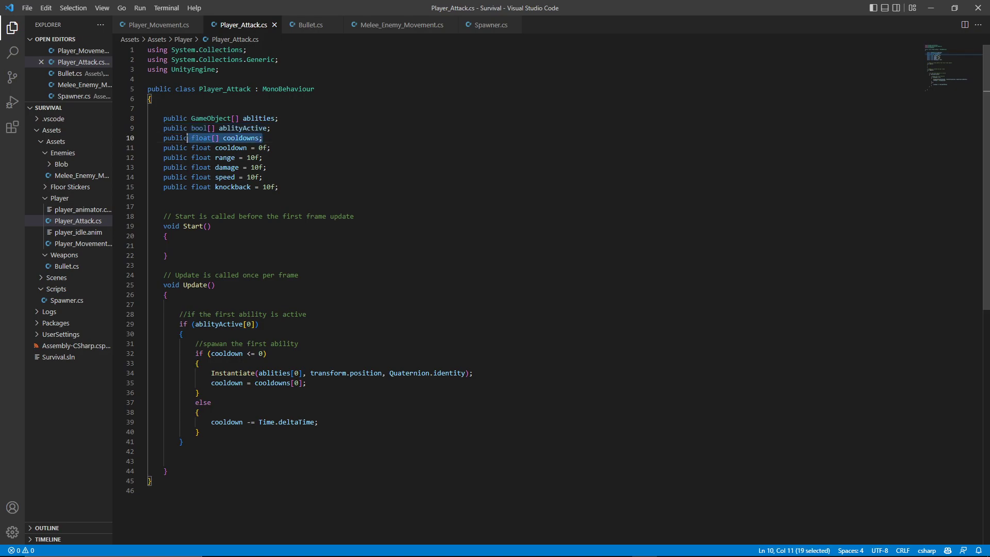
{"action": "left_click", "coordinate": [302, 159]}
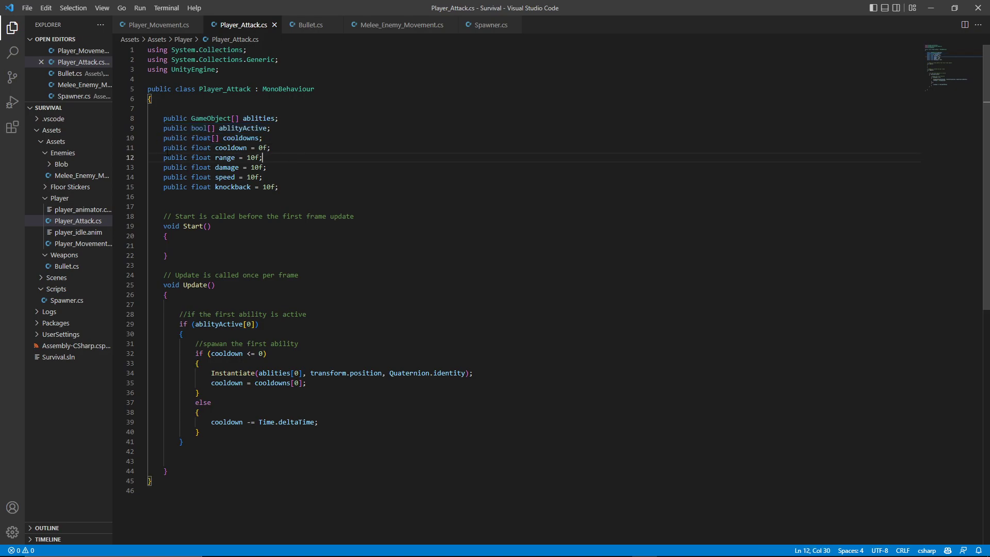